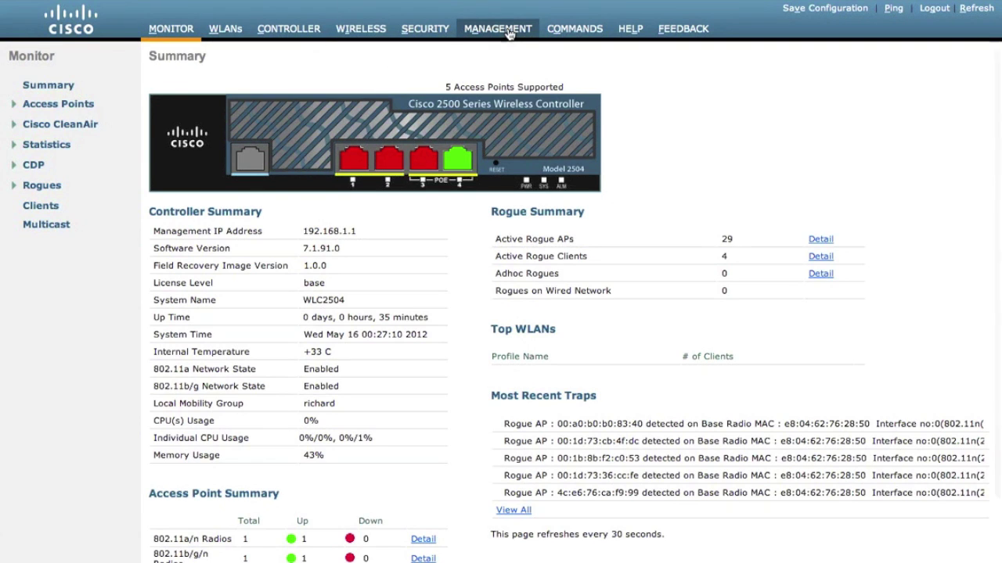
Step: Check the controller's boot images: primary 7.1.91.0 and backup 7.0.116.0
left_click(566, 31)
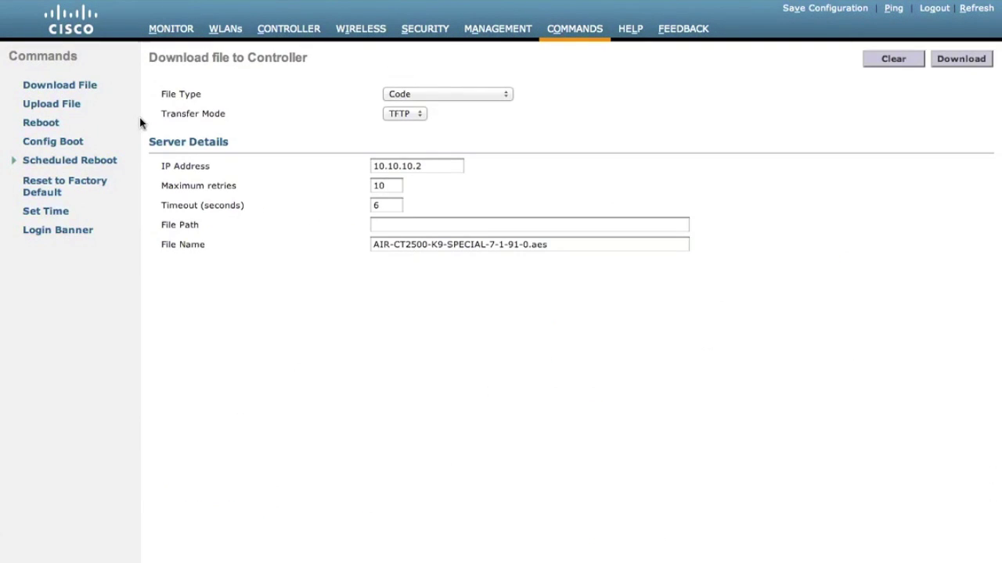
left_click(64, 143)
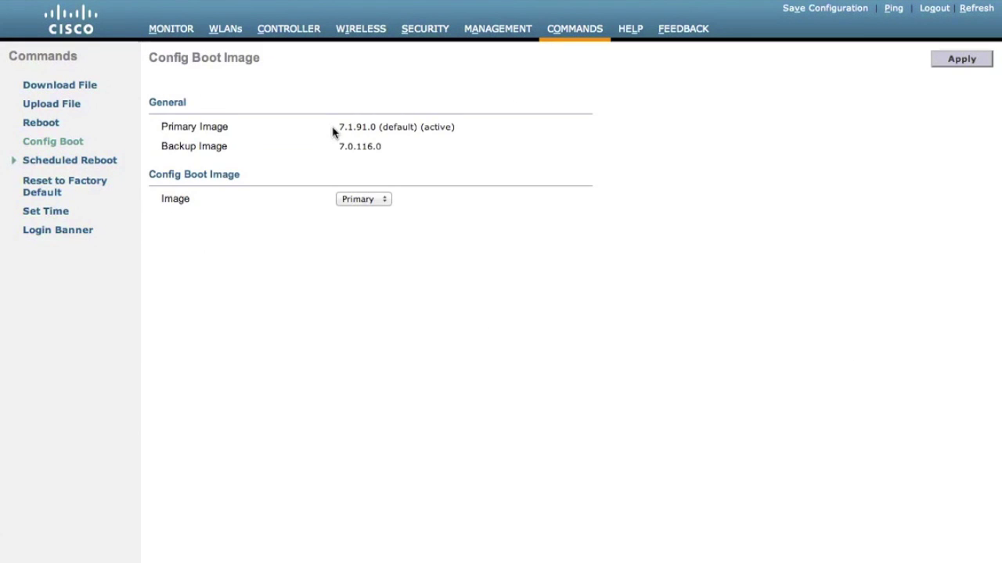
left_click_drag(339, 132, 441, 135)
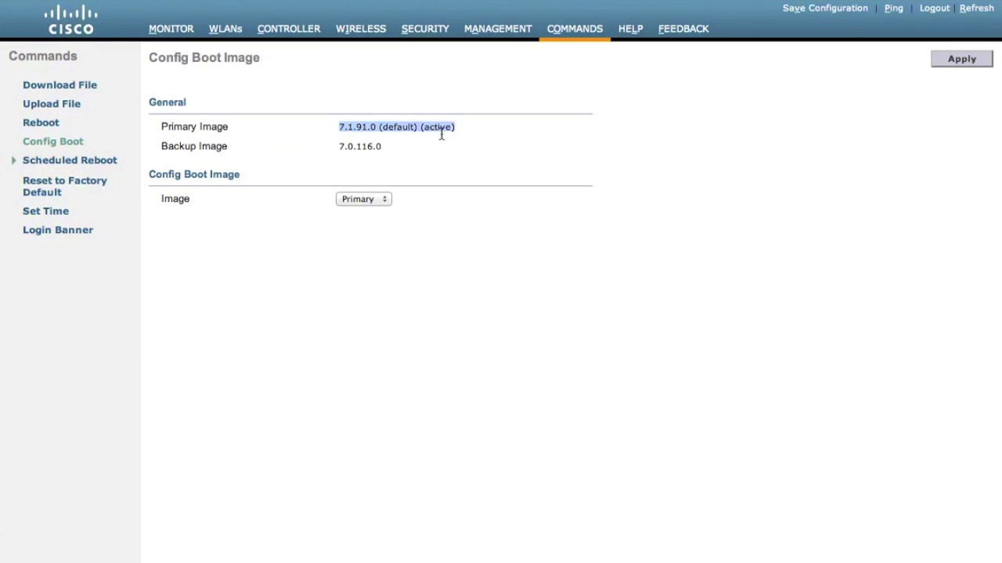
left_click(482, 195)
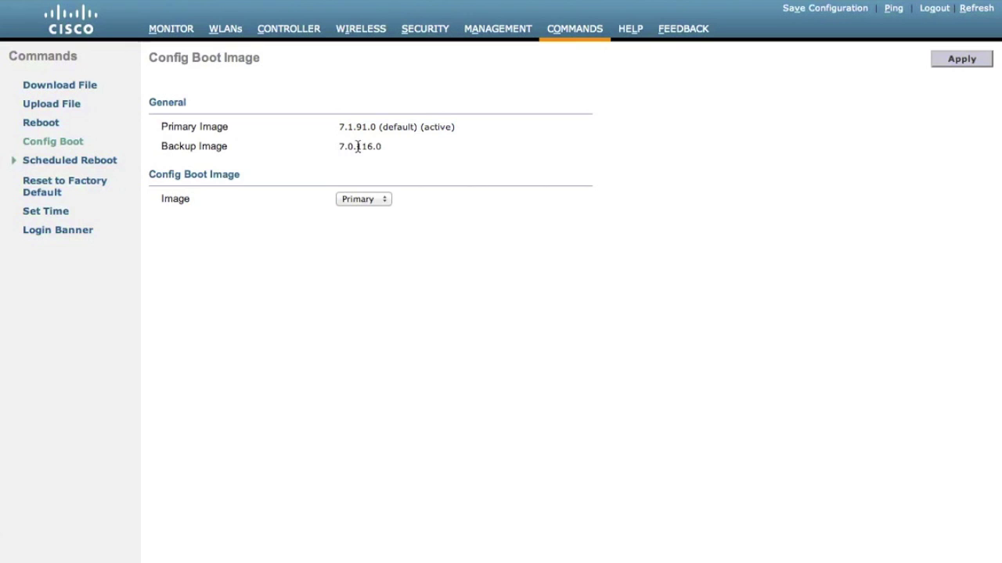
left_click_drag(386, 146, 331, 148)
left_click(409, 174)
Step: Leave the boot image set to Primary and return to the Download File form
left_click(383, 200)
left_click(384, 202)
left_click(75, 93)
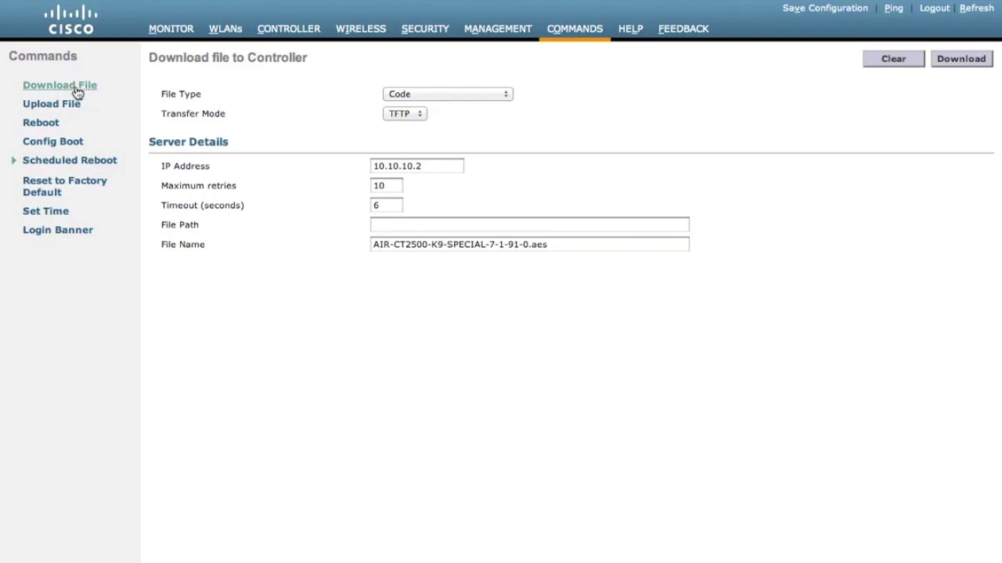
Step: Set the file name to AIR-CT2500-K9-7-2-103-0.aes and start the code download
left_click_drag(557, 245, 358, 246)
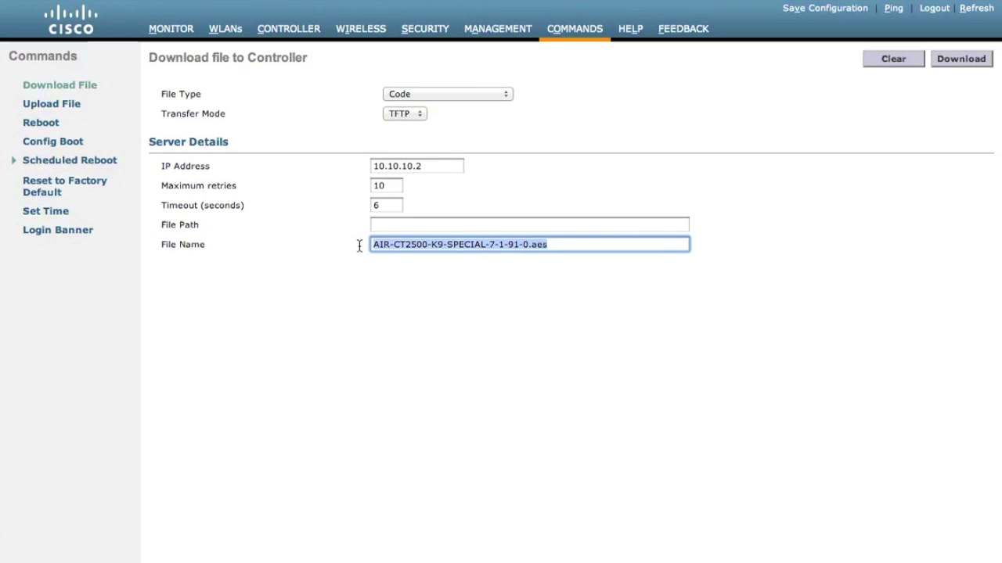
type("AIR-CT2500-K9-7-2-103-0.aes")
left_click(483, 302)
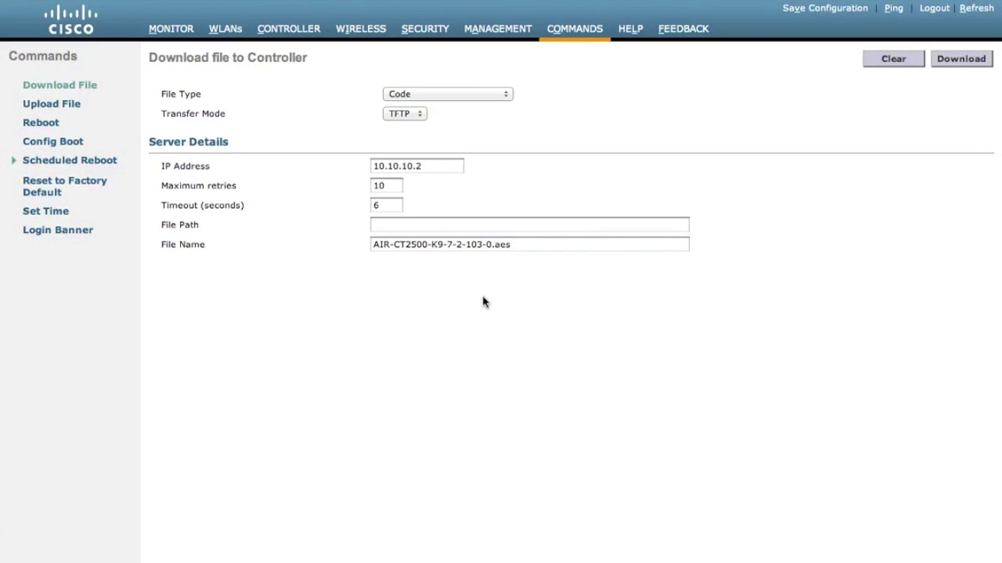
left_click(956, 66)
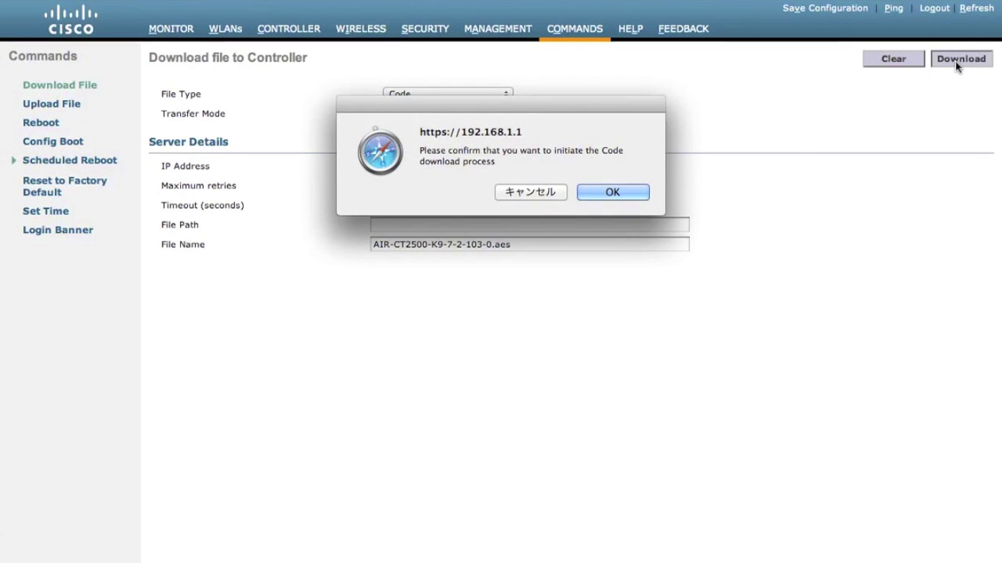
key("Return")
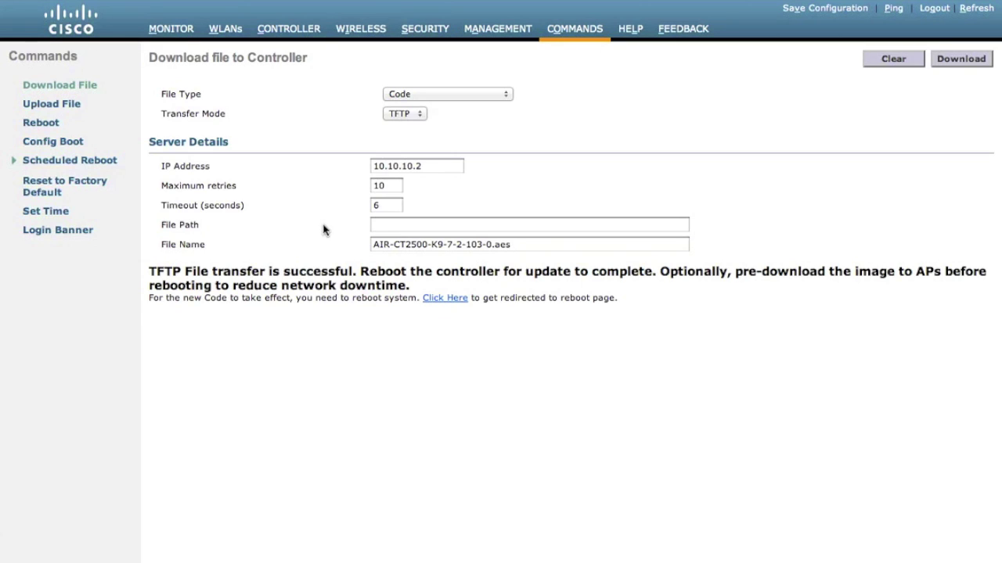
Step: Verify the boot images now show primary 7.2.103.0 and backup 7.1.91.0
left_click(72, 146)
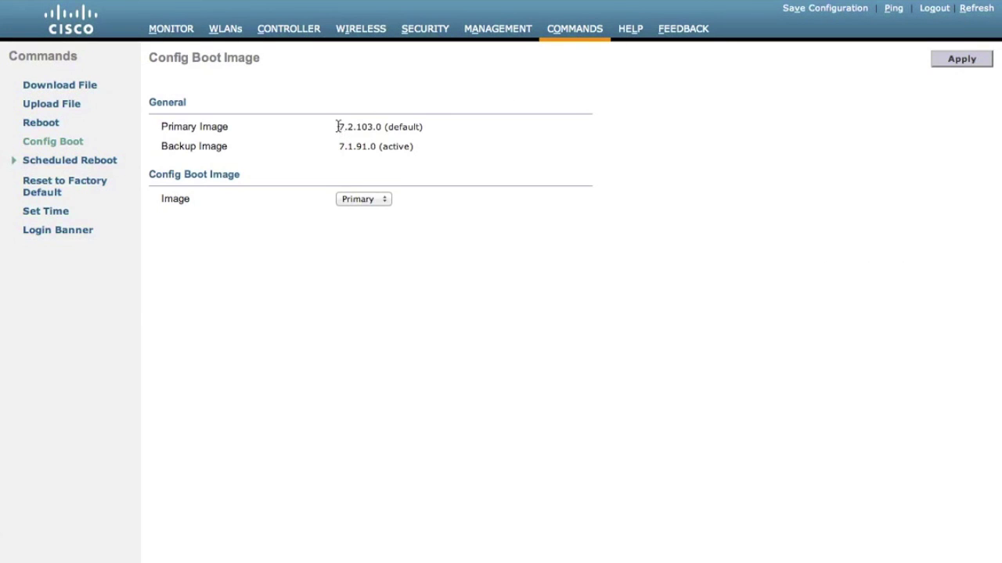
left_click_drag(338, 127, 440, 127)
left_click_drag(338, 147, 429, 150)
left_click(431, 150)
Step: Open AP3502-1 from All APs, check its software versions, and view its Advanced settings
left_click(361, 34)
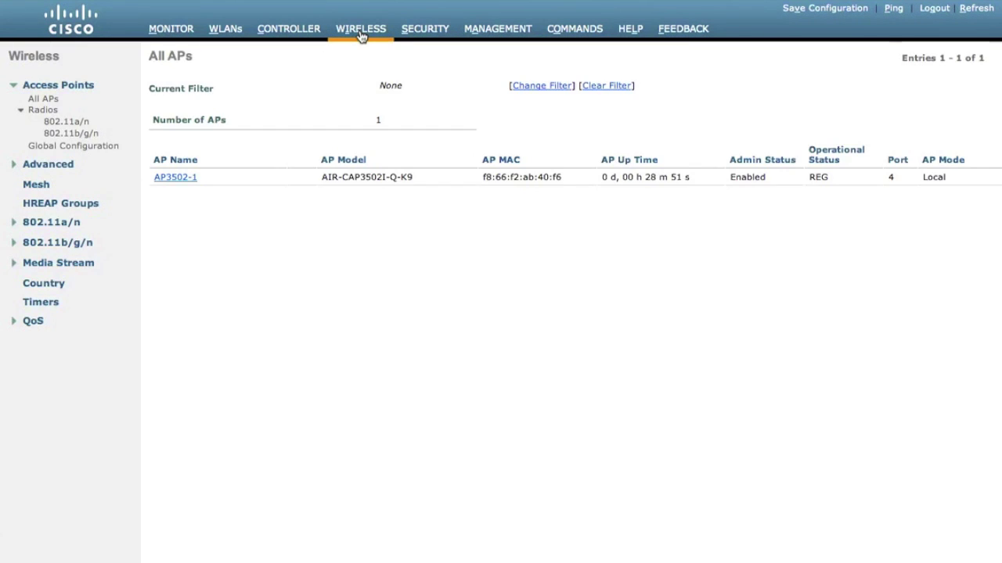
left_click(175, 180)
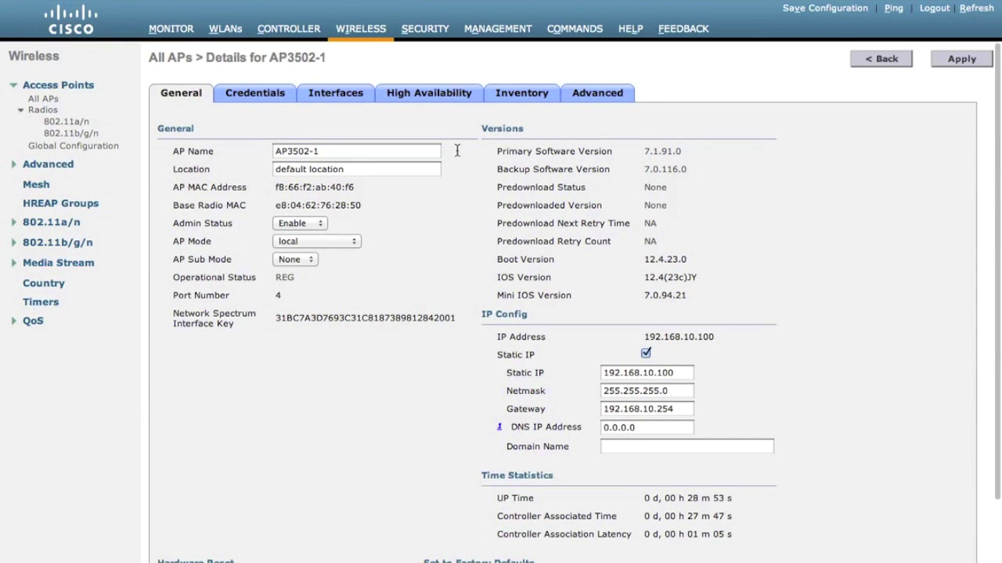
left_click_drag(643, 151, 709, 169)
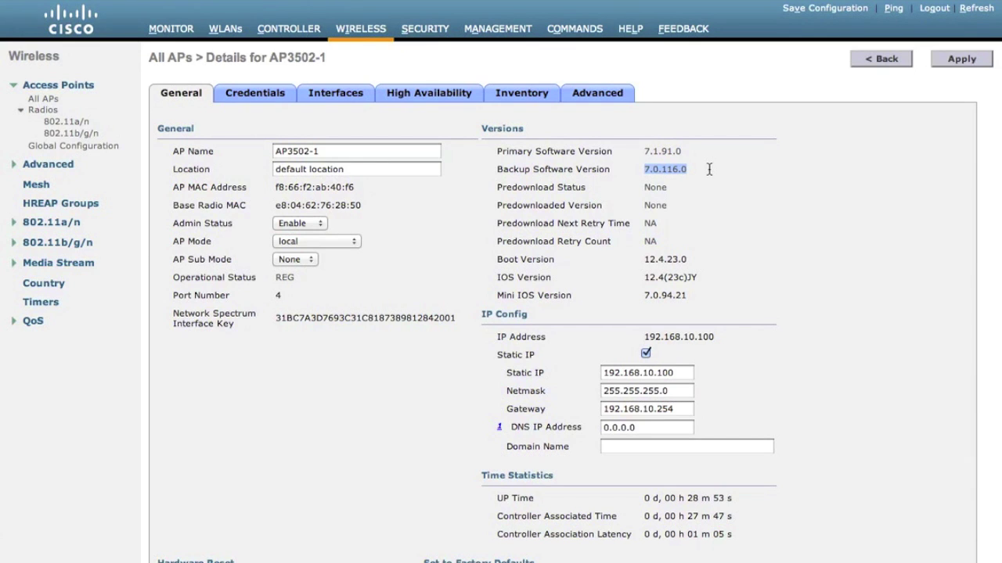
left_click(709, 169)
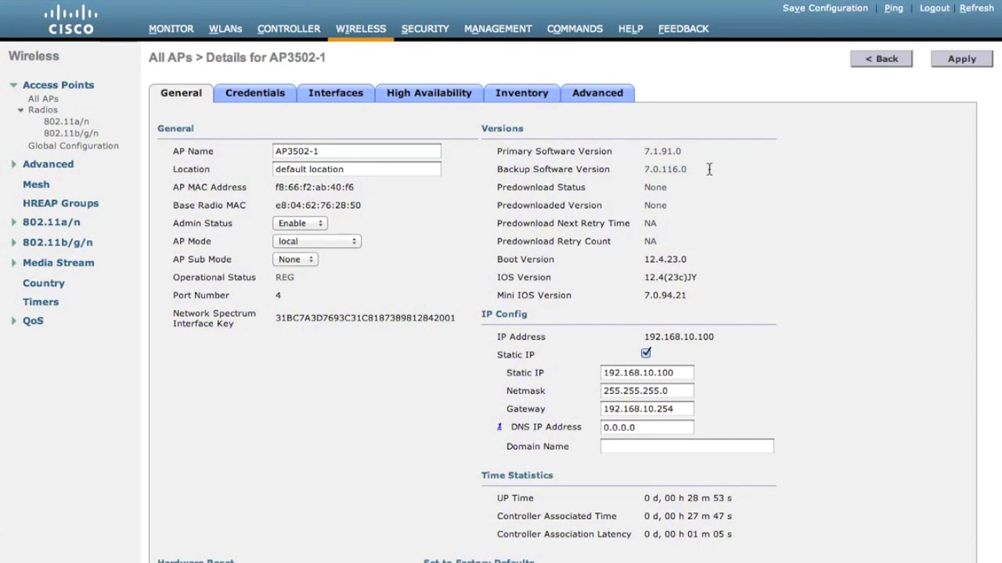
left_click(594, 100)
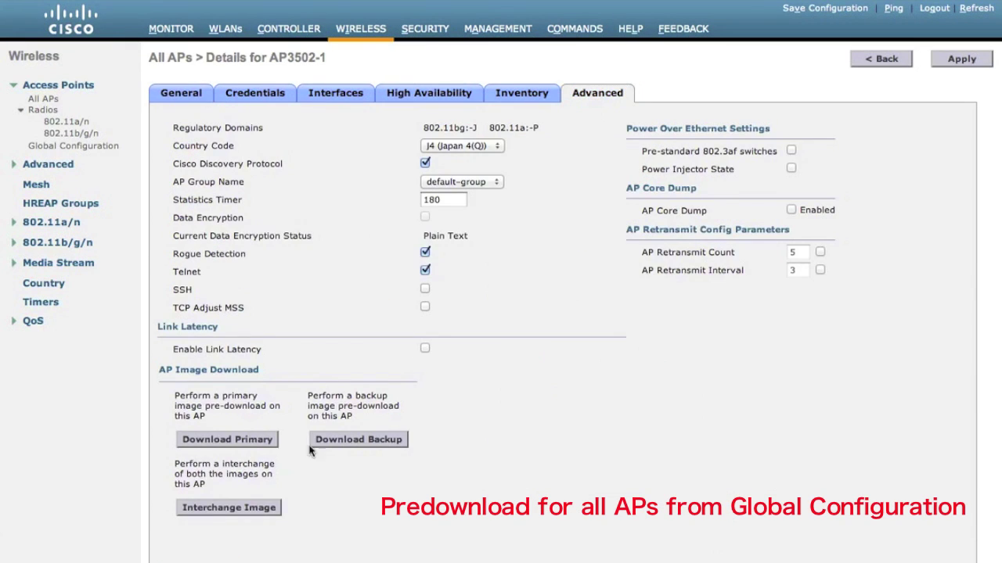
Step: Cancel a backup pre-download and confirm a primary image pre-download of 7.2.103.0
left_click(350, 443)
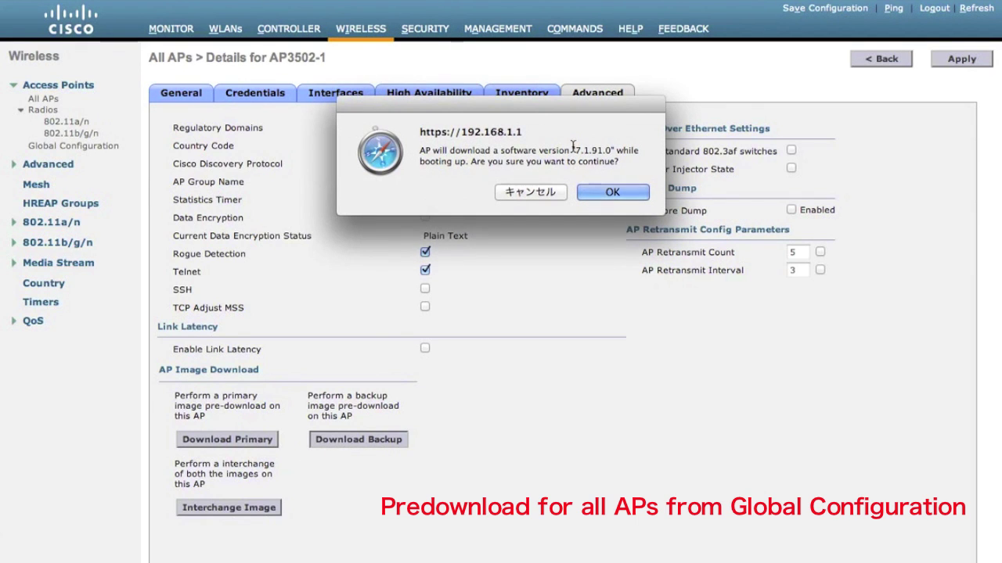
left_click_drag(575, 149, 618, 149)
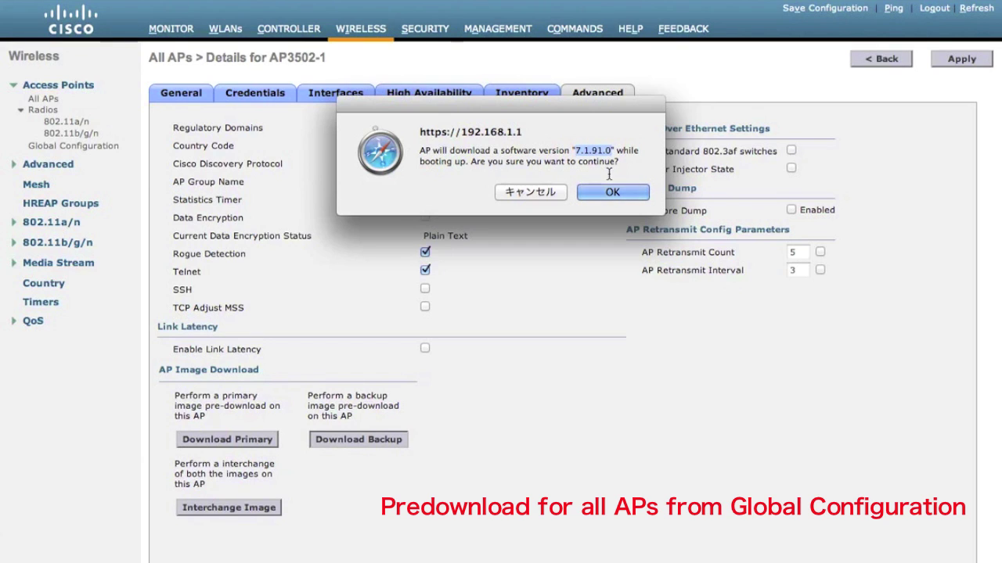
left_click(533, 193)
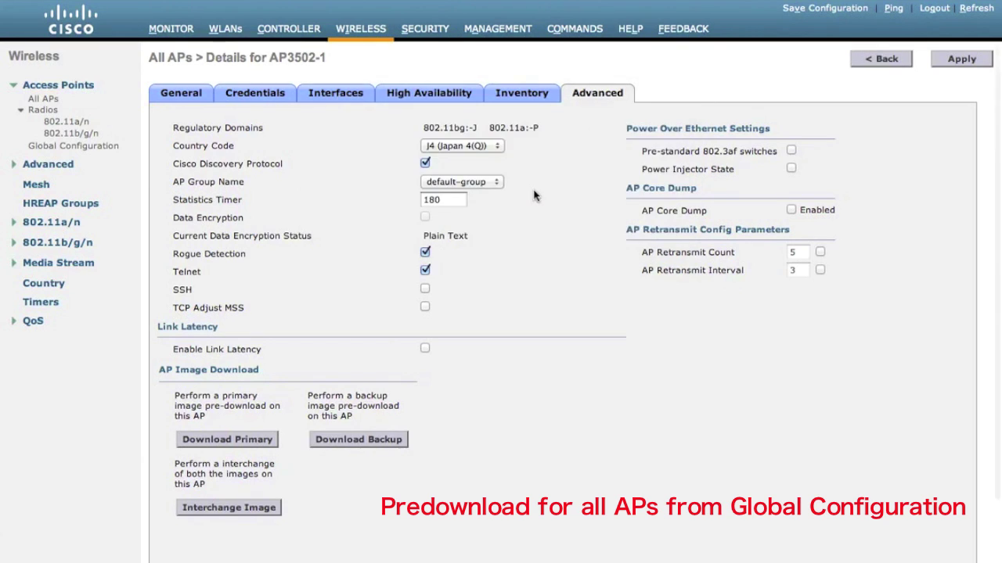
left_click(225, 440)
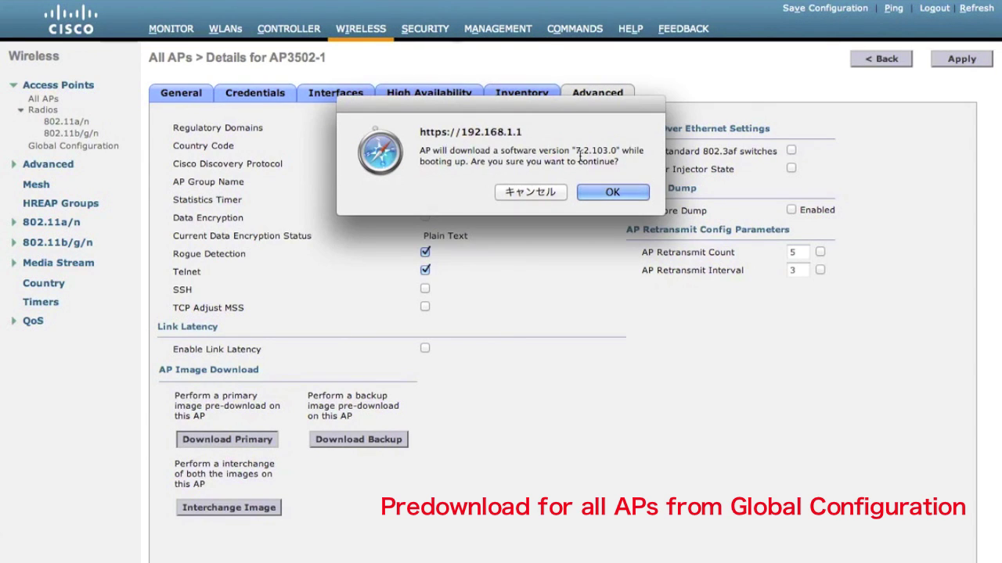
left_click_drag(576, 150, 614, 151)
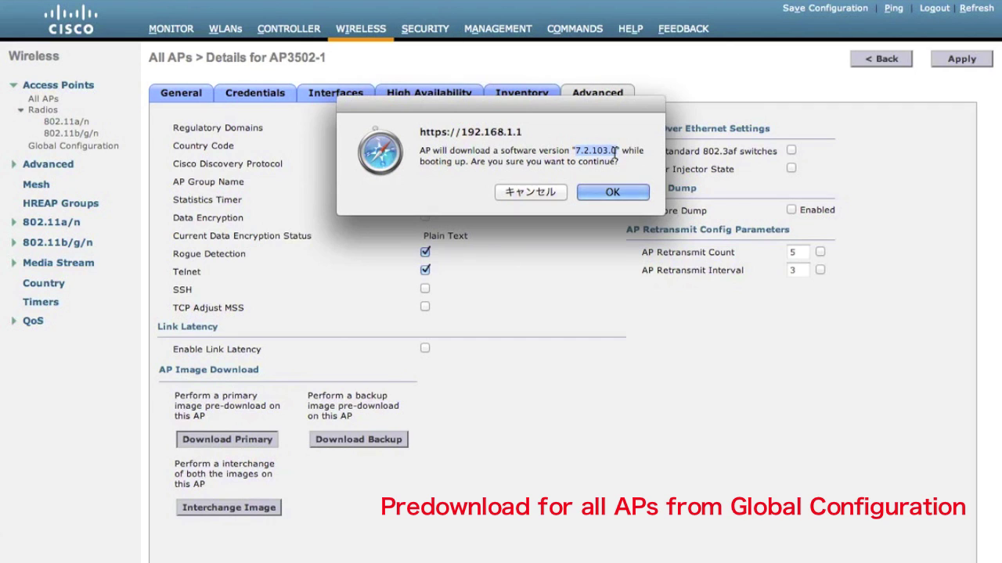
left_click(616, 165)
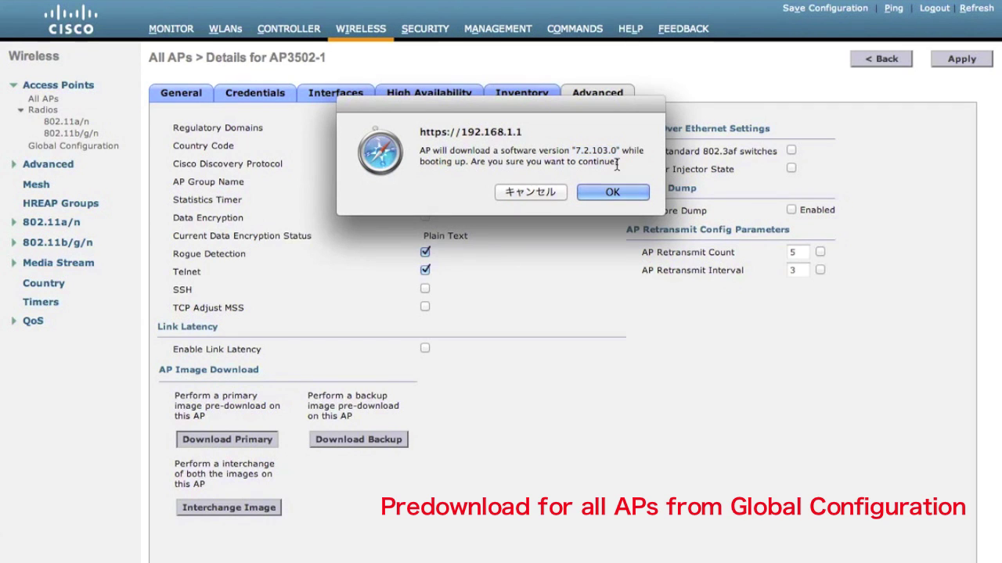
left_click(614, 192)
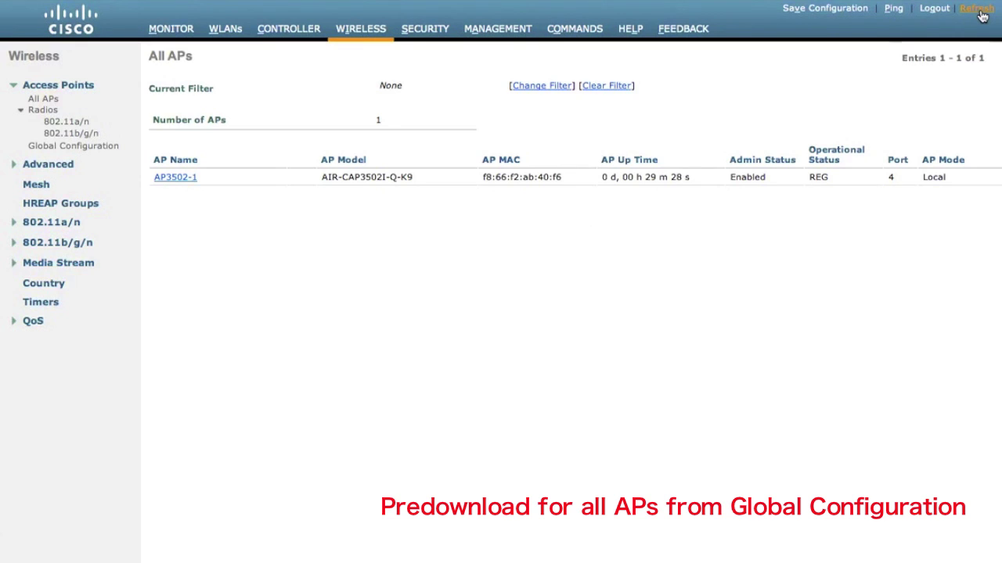
Step: Open AP3502-1 and check it shows Predownloading with version 7.2.103.0
left_click(171, 179)
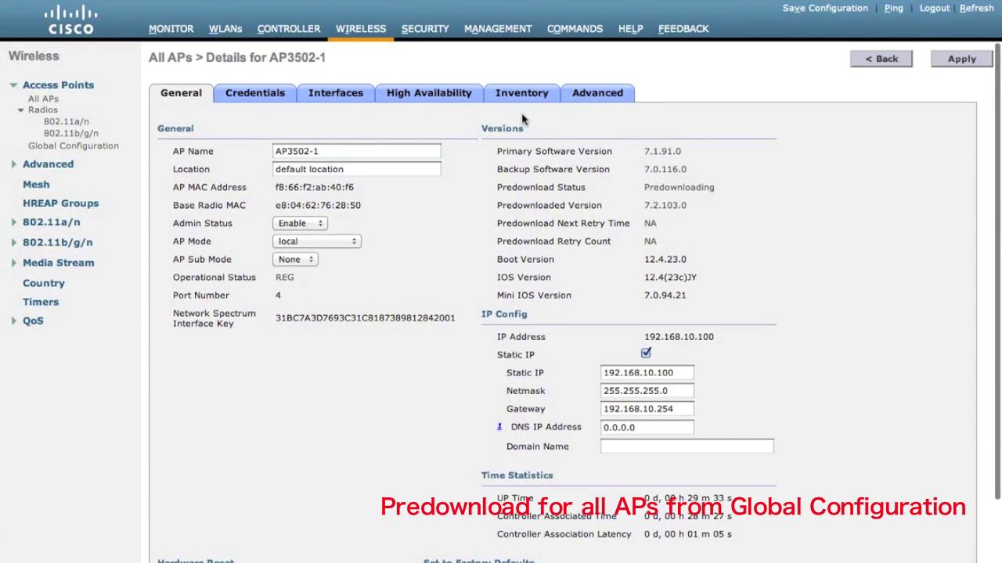
left_click_drag(640, 194, 718, 189)
double_click(664, 204)
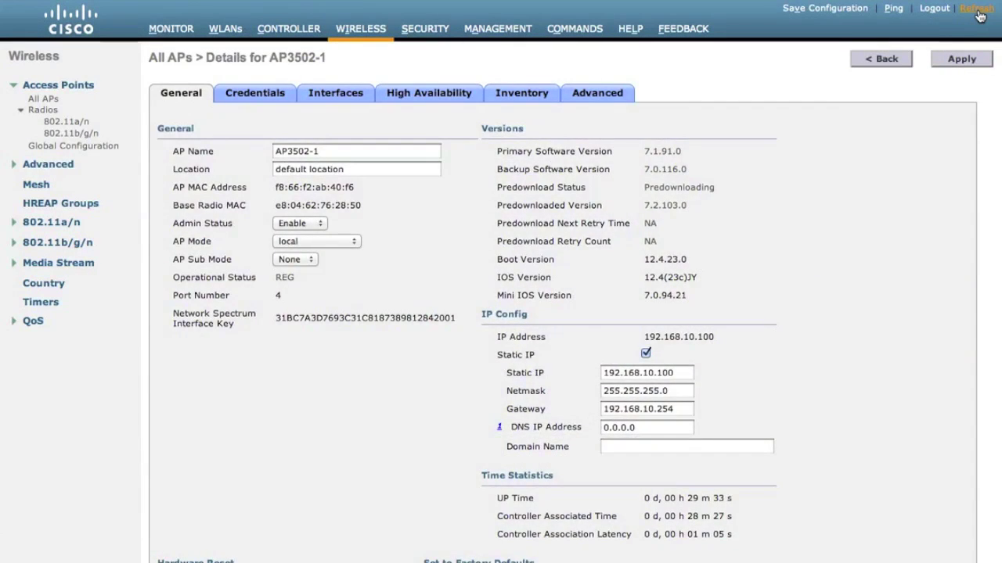
Step: Refresh AP3502-1 to confirm backup 7.2.103.0 and Complete pre-download status, then view Advanced
left_click(978, 16)
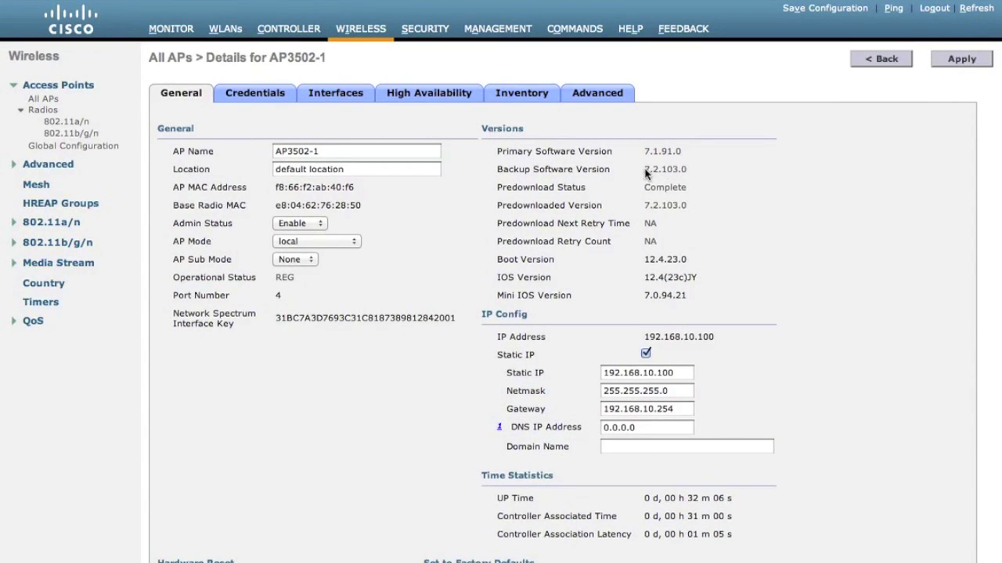
left_click_drag(646, 174, 695, 169)
left_click(699, 169)
left_click_drag(641, 187, 693, 187)
left_click(694, 187)
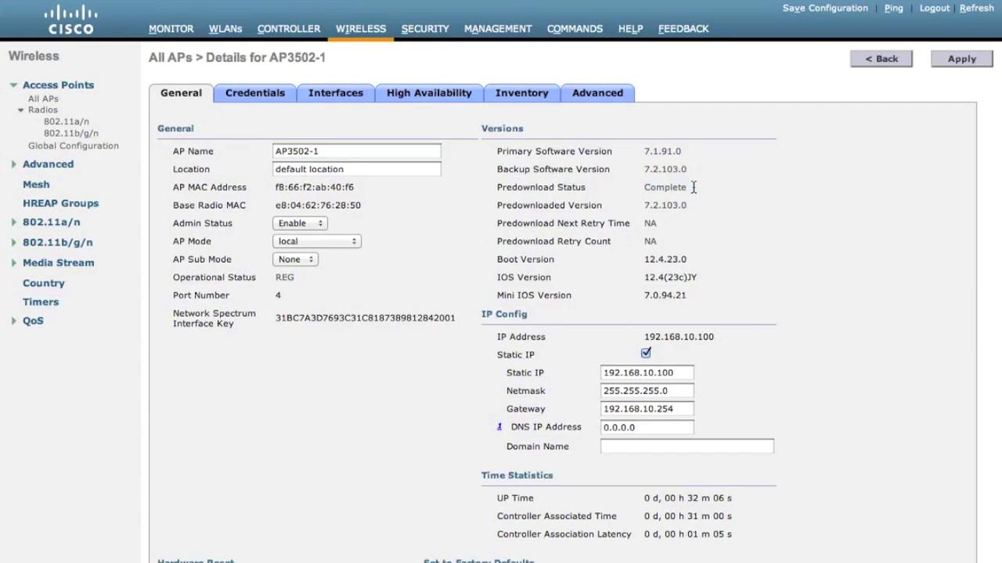
left_click(596, 95)
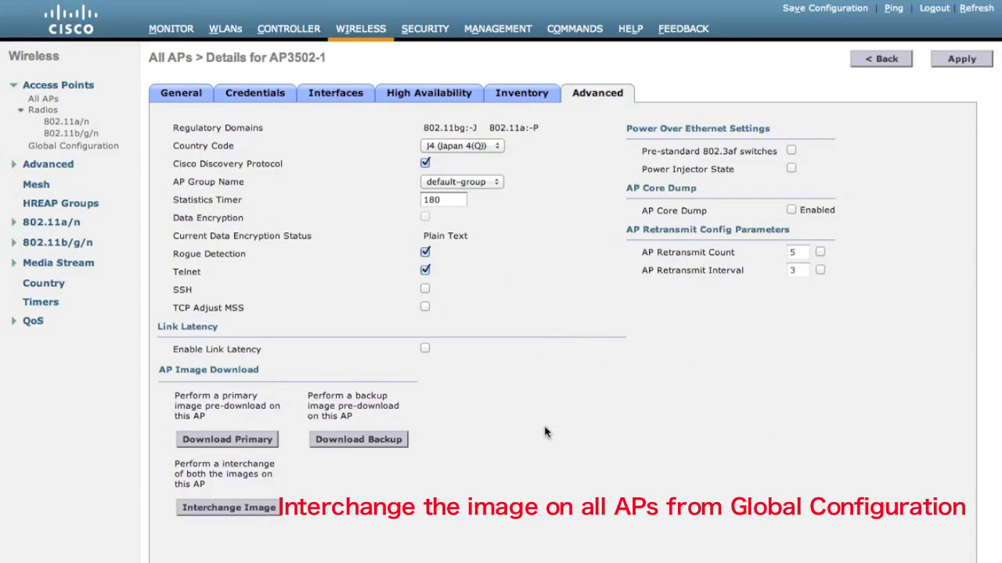
Step: Interchange AP3502-1's primary and backup images and acknowledge the success alert
left_click(227, 510)
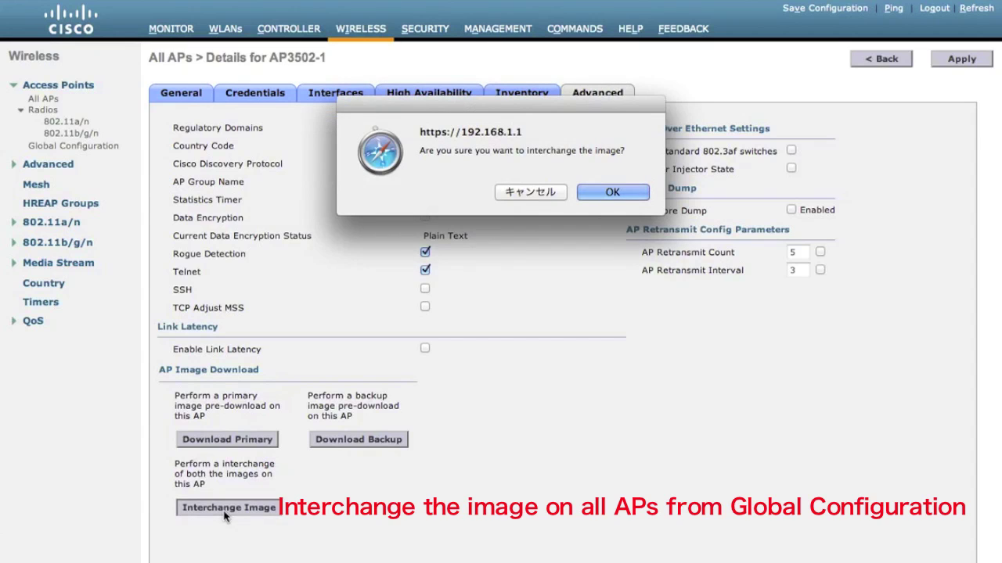
left_click(611, 193)
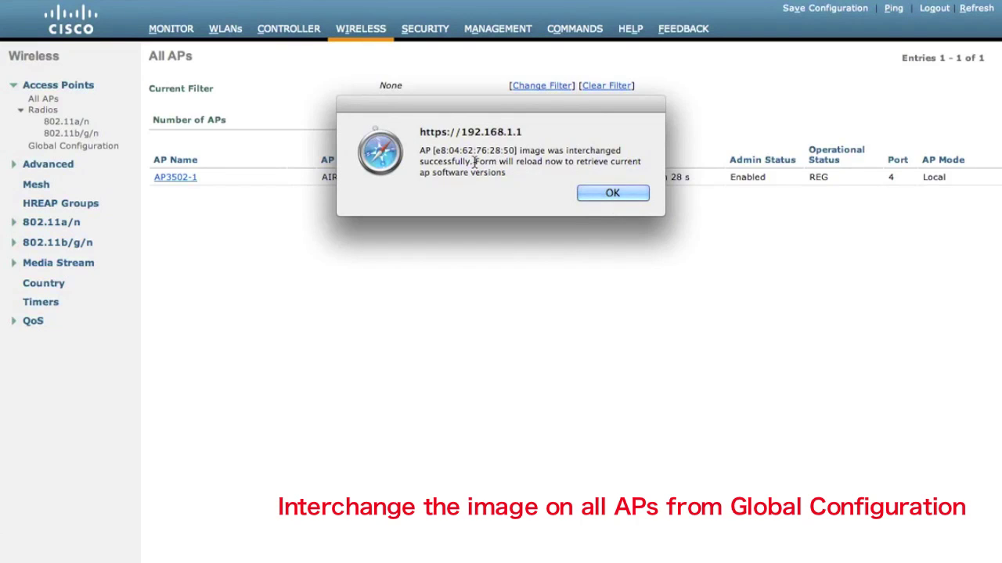
left_click_drag(475, 162, 516, 174)
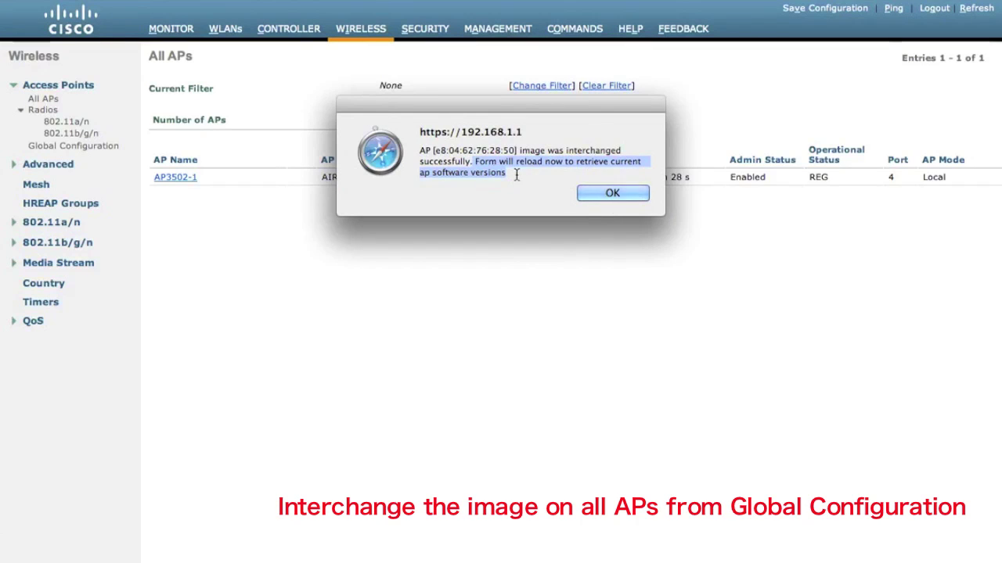
left_click(577, 172)
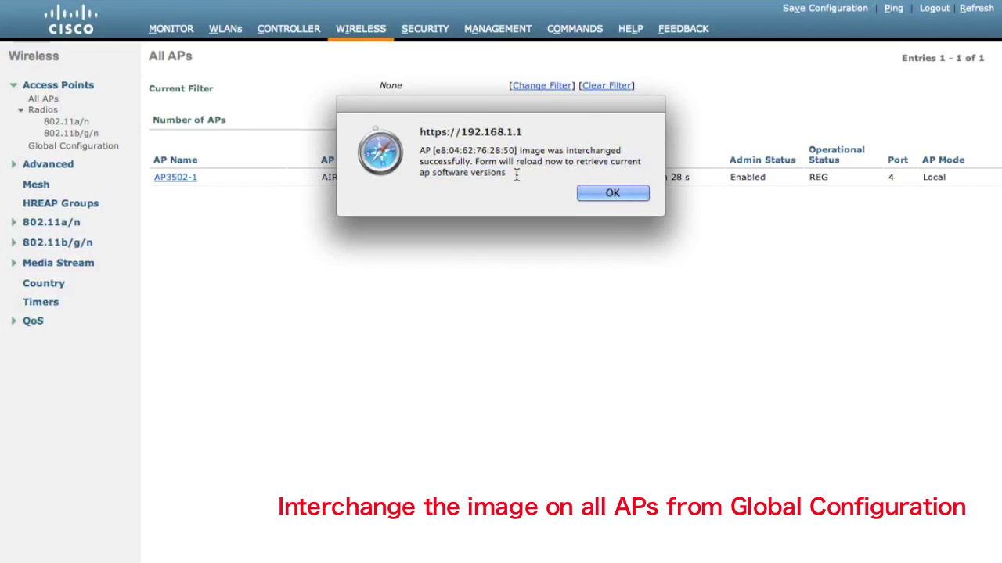
left_click(615, 193)
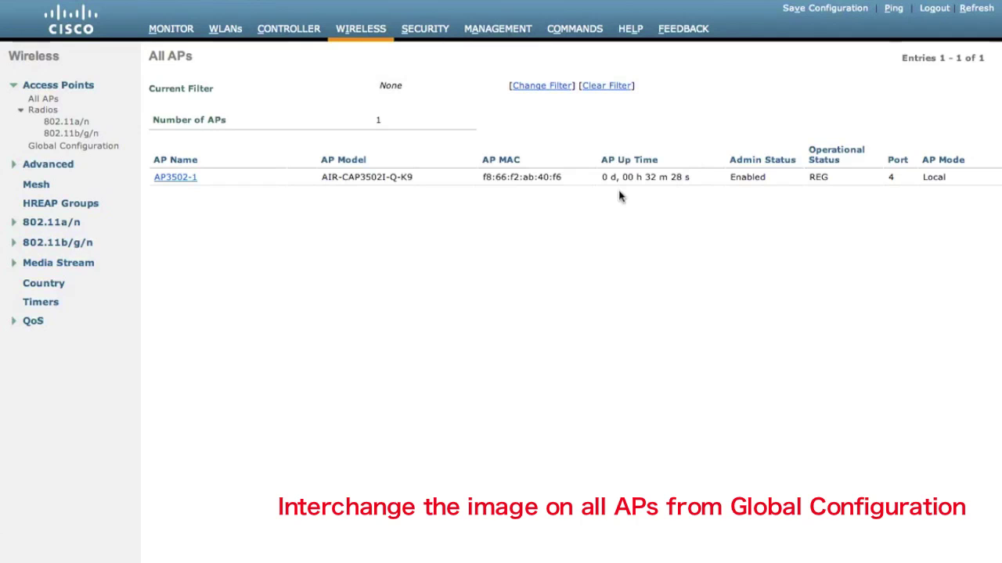
left_click(174, 177)
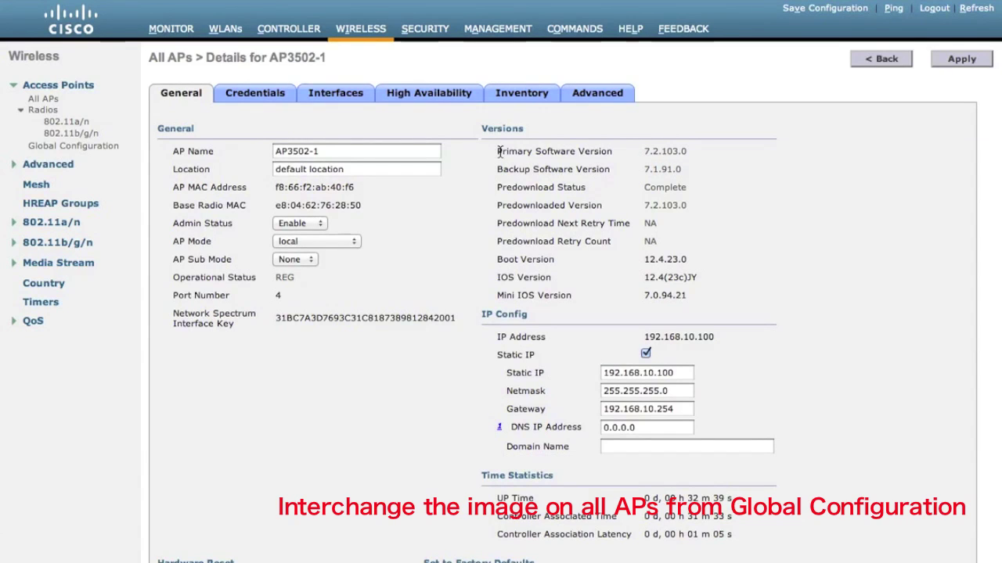
Step: Confirm AP3502-1 lists primary software version 7.2.103.0 and backup 7.1.91.0
left_click_drag(496, 154, 685, 149)
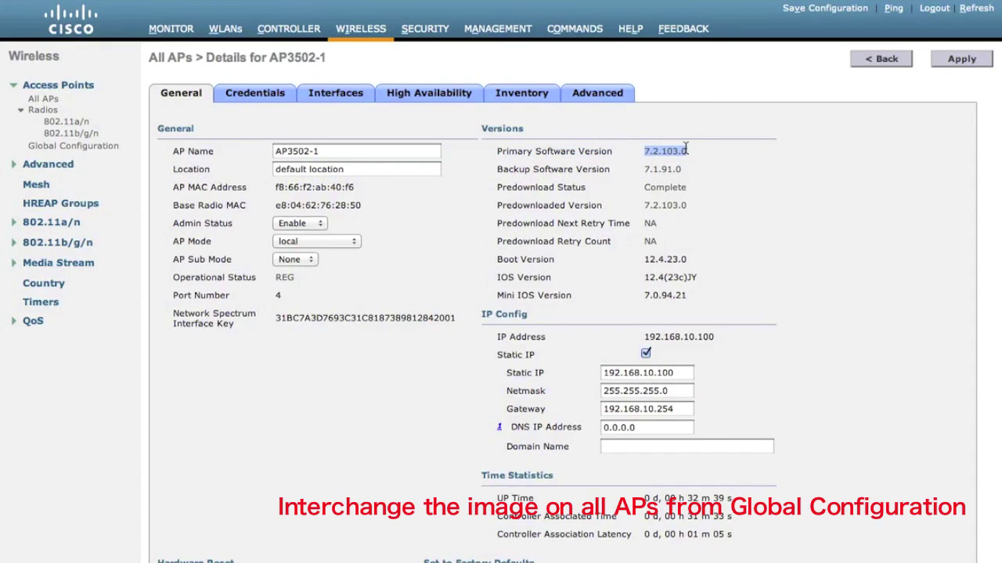
left_click(756, 170)
left_click(579, 31)
Step: Confirm the primary boot image is 7.2.103.0 (default) and open Scheduled Reboot > Reboot At
left_click(75, 145)
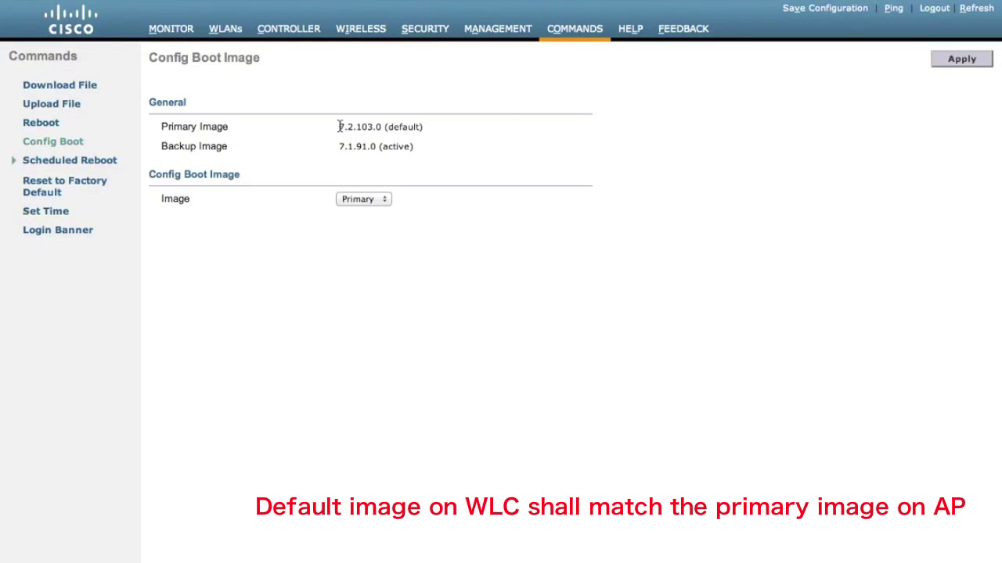
left_click_drag(339, 126, 442, 126)
left_click(442, 126)
left_click(70, 160)
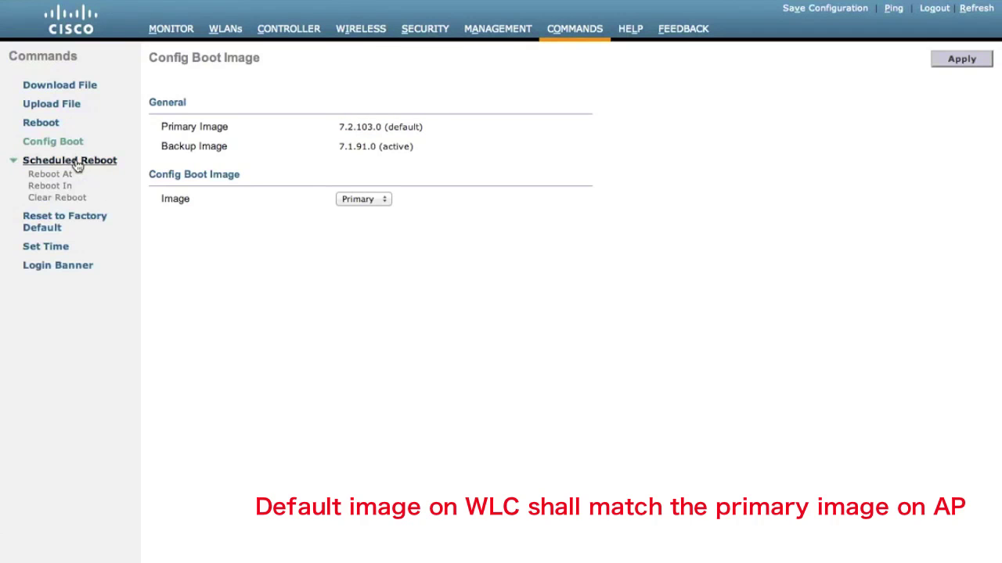
left_click(58, 179)
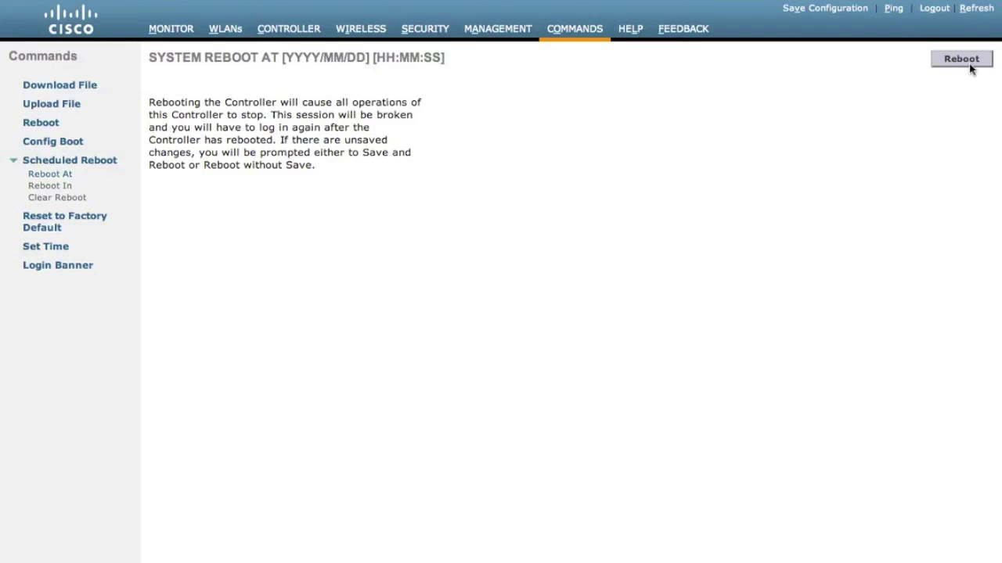
Step: Set the reboot date to May 16, 2012
left_click(295, 159)
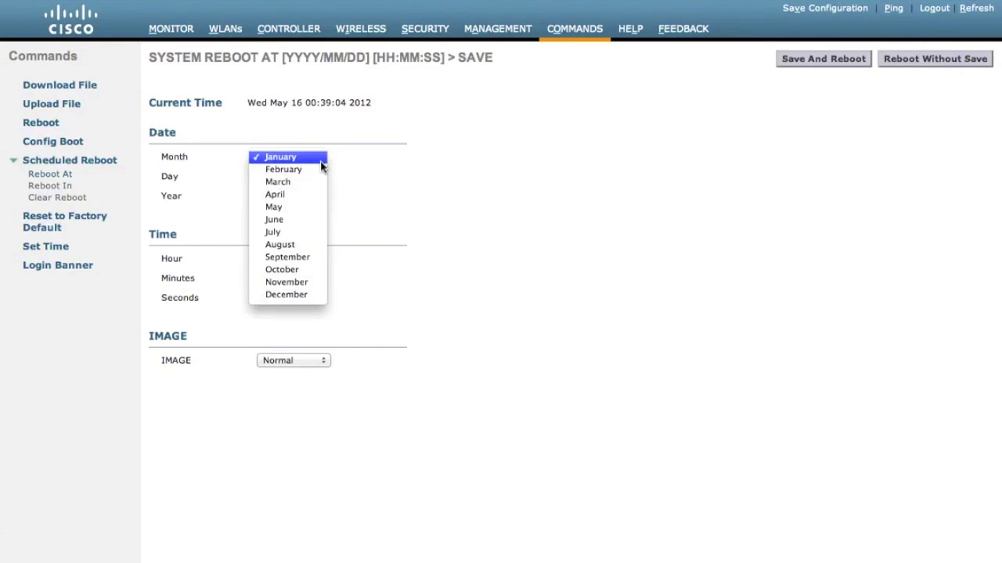
left_click(293, 208)
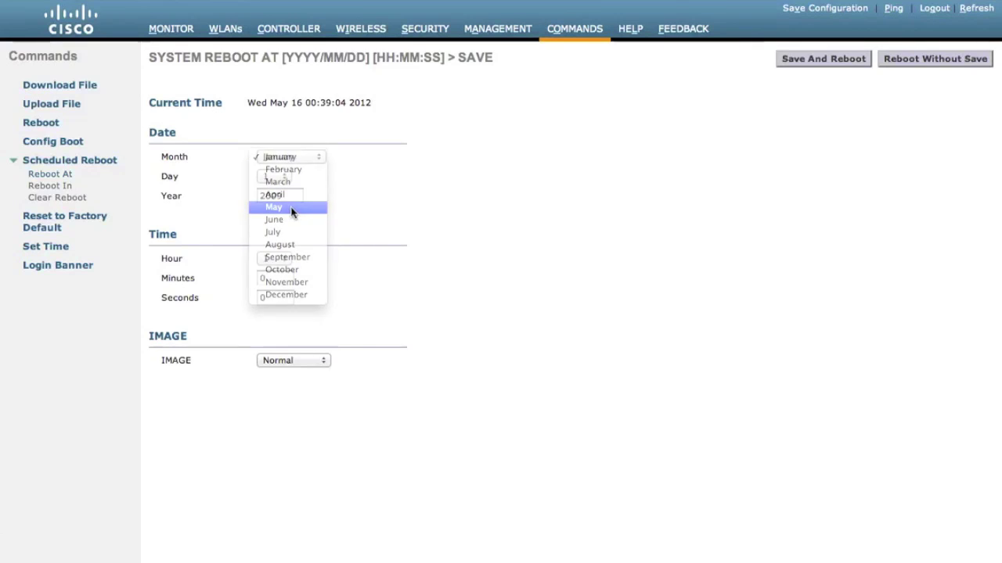
left_click(283, 179)
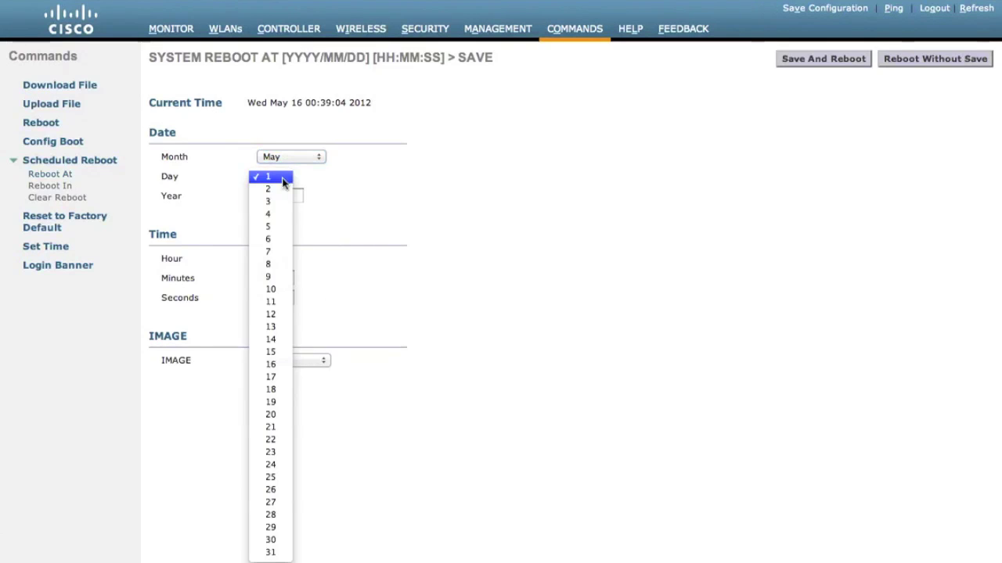
left_click(271, 364)
left_click_drag(290, 196, 224, 196)
type("2012")
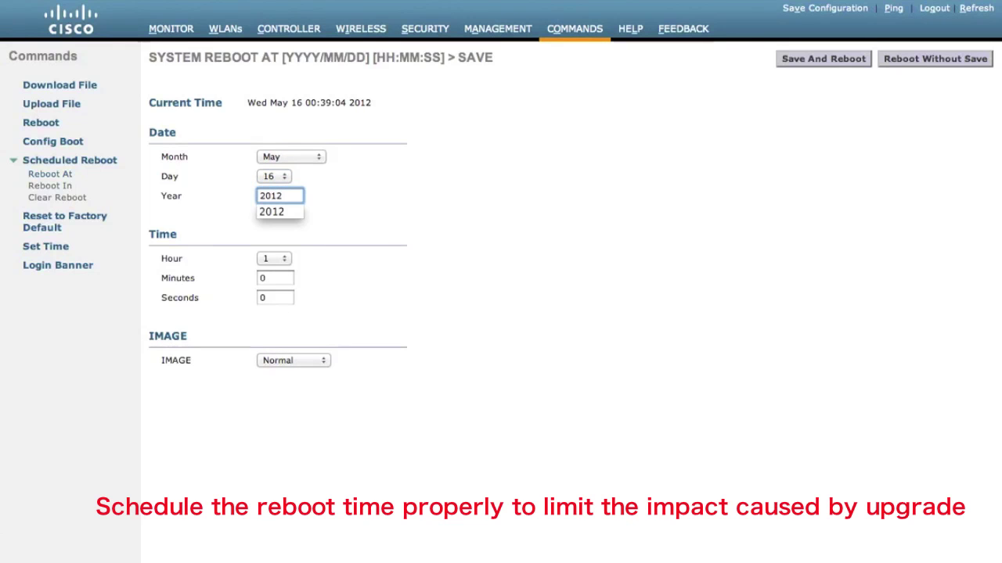
left_click(394, 224)
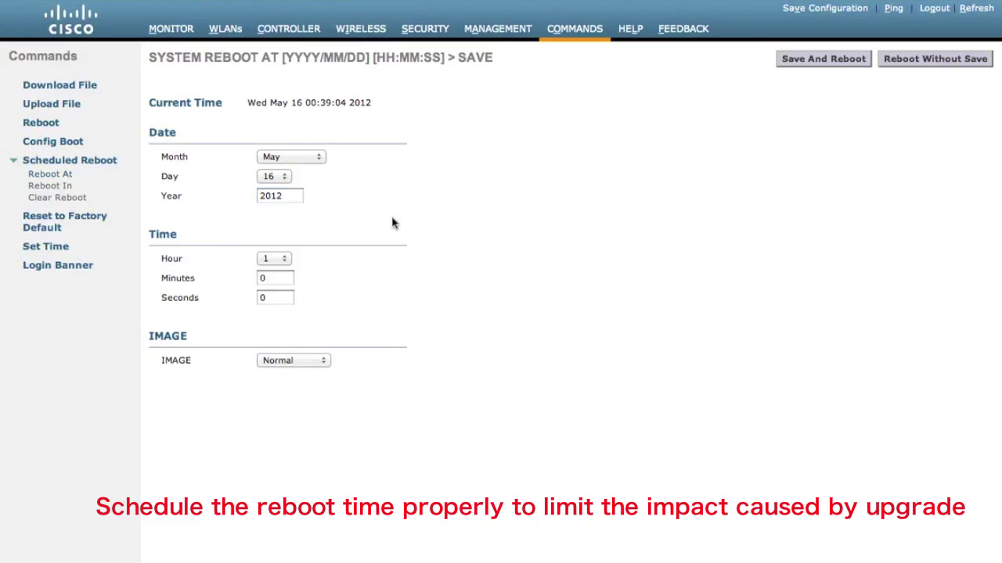
Step: Set the reboot time to 00:45 and choose Save And Reboot
left_click(293, 261)
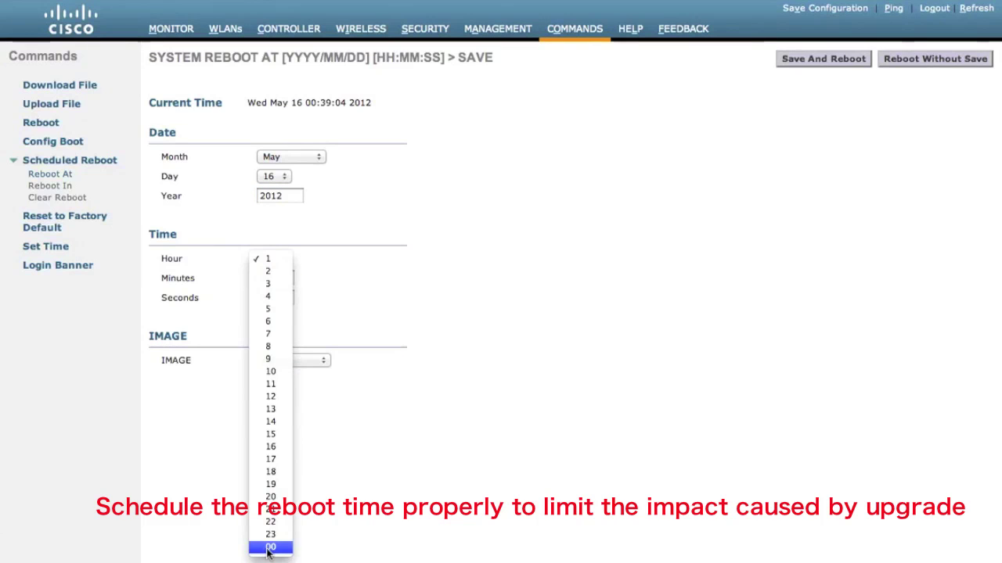
left_click(270, 548)
left_click(281, 282)
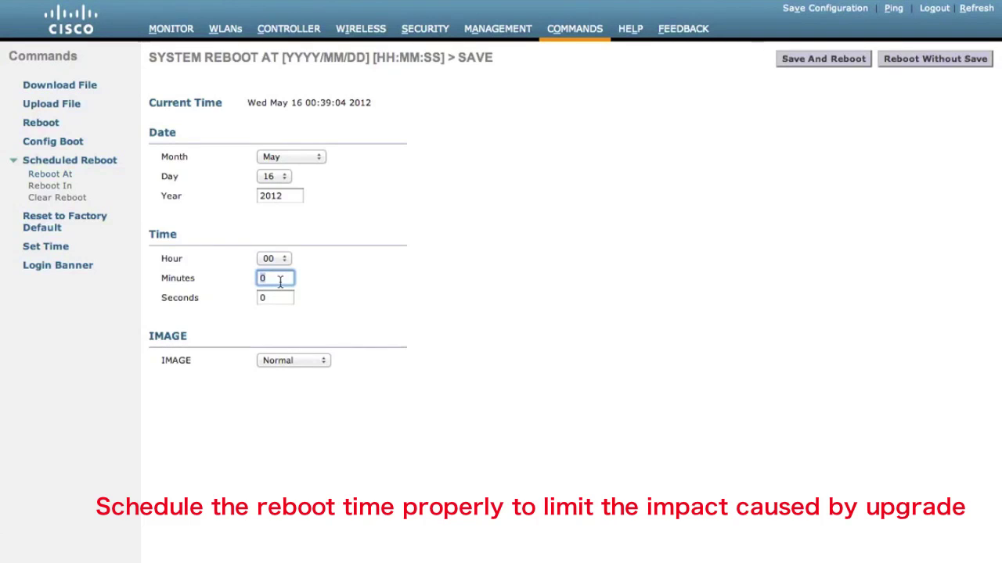
type("45")
left_click(361, 290)
left_click(832, 60)
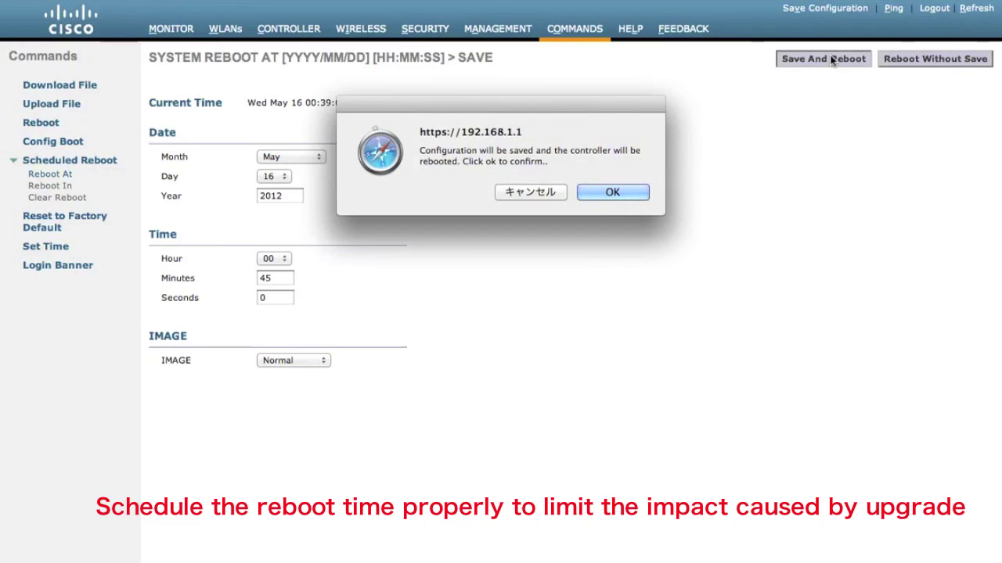
Step: Confirm the reboot scheduled for May 16 00:45:00 2012 and run show time on the console
left_click(631, 194)
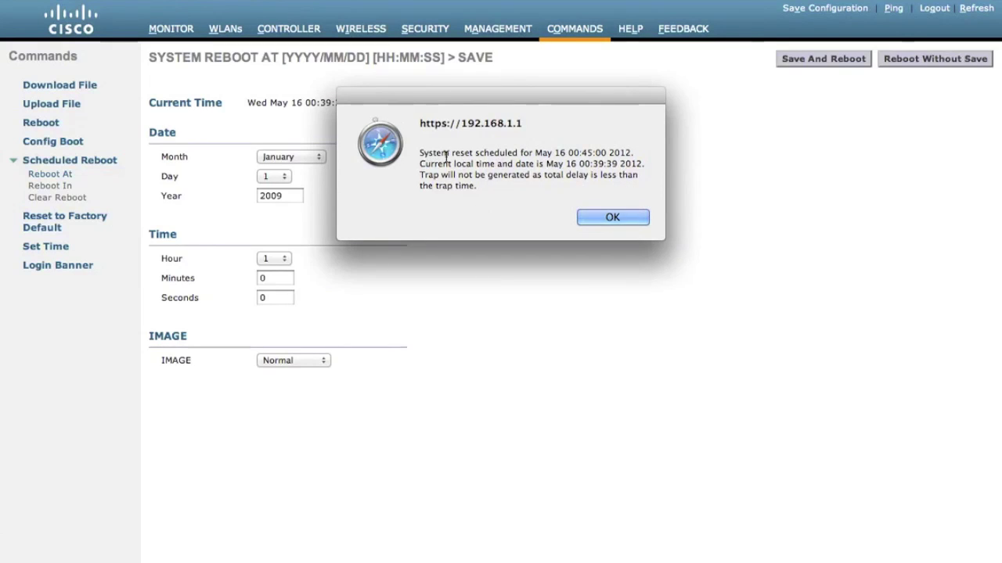
left_click_drag(419, 151, 537, 222)
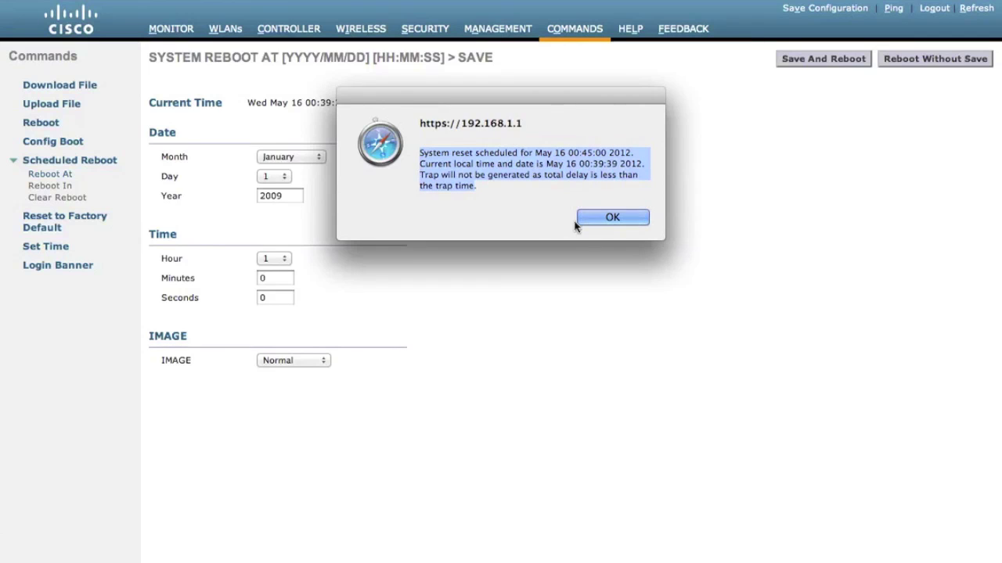
left_click(537, 201)
left_click(615, 215)
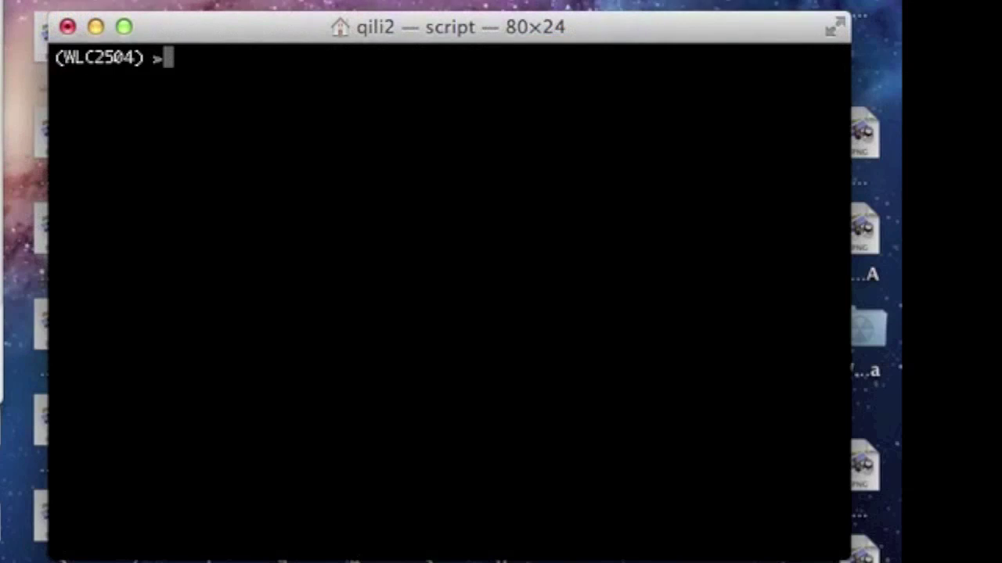
type("show time")
key("Return")
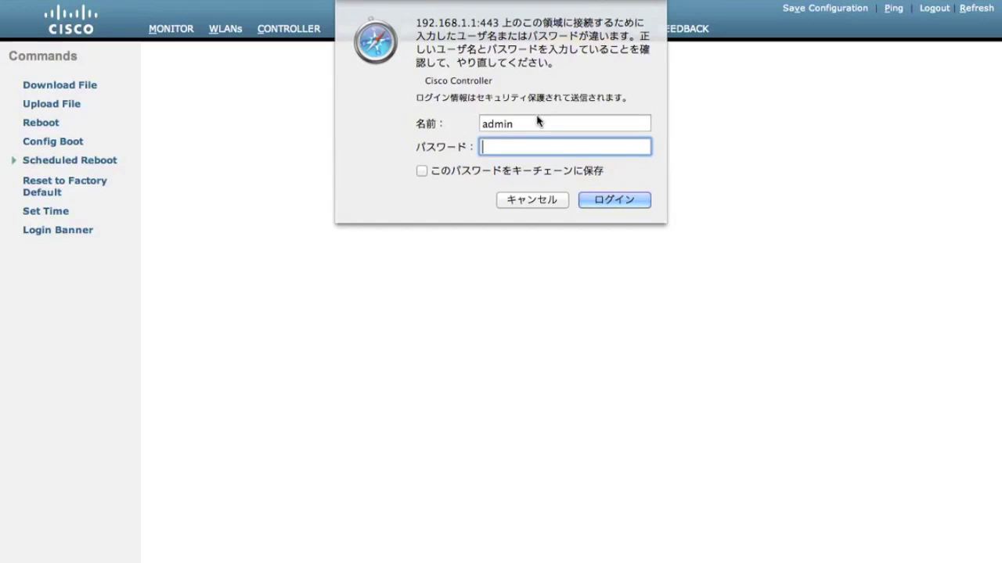
Step: Sign back in to the controller's web GUI with the admin password after the scheduled restart
type("•••••••••")
key("Return")
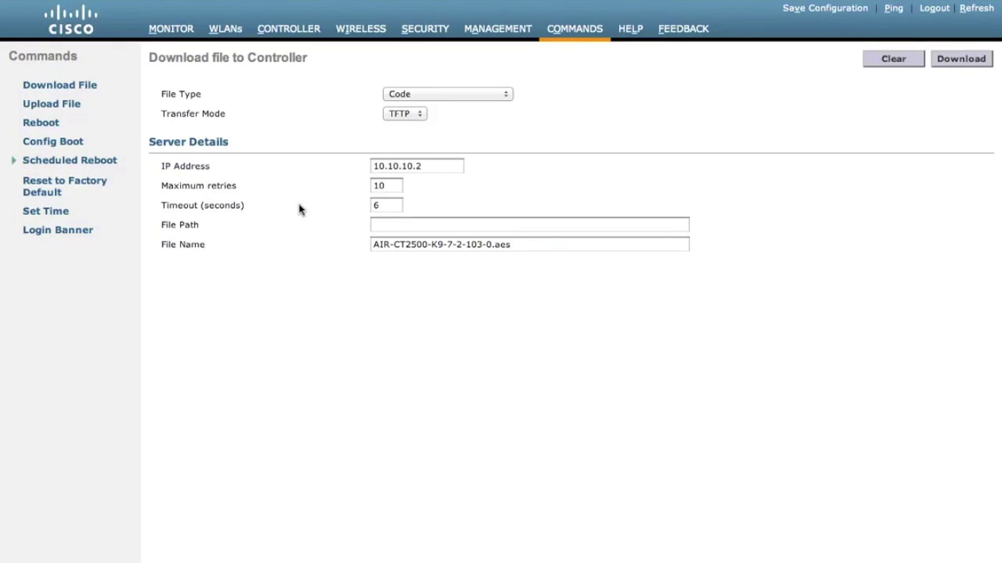
Step: Confirm in Config Boot that 7.2.103.0 is the active primary image, with 7.1.91.0 as backup
left_click(67, 142)
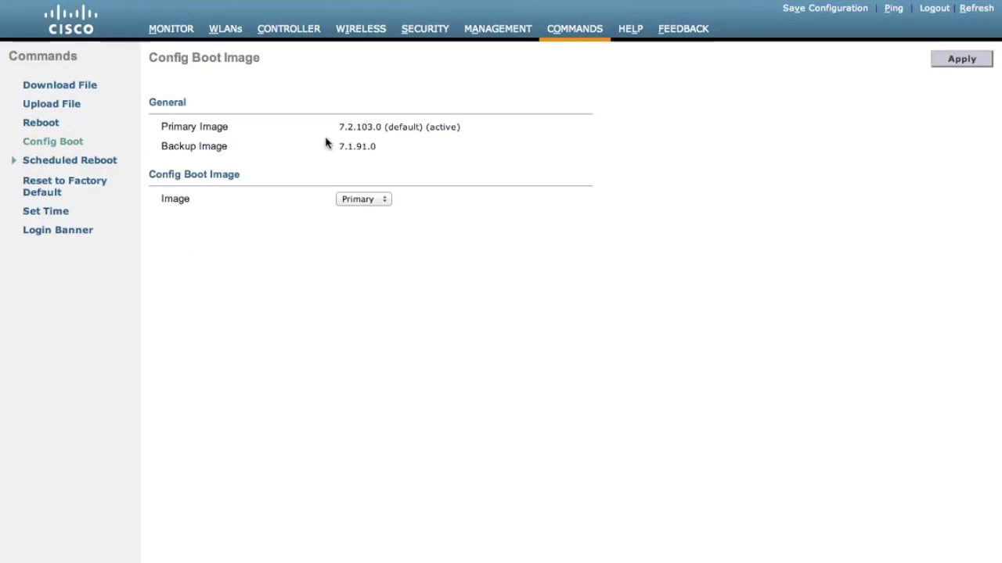
left_click_drag(338, 131, 464, 127)
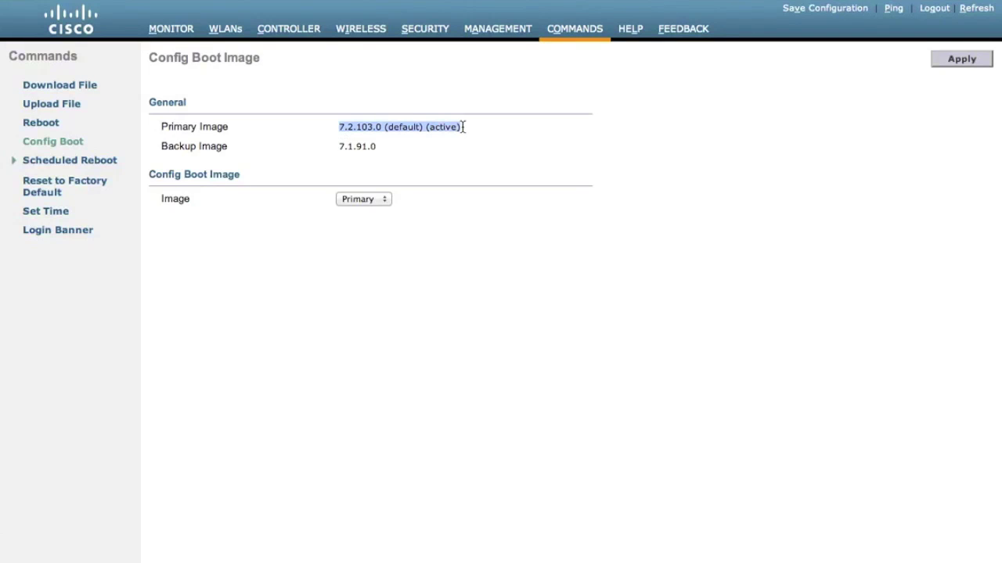
left_click_drag(337, 148, 392, 145)
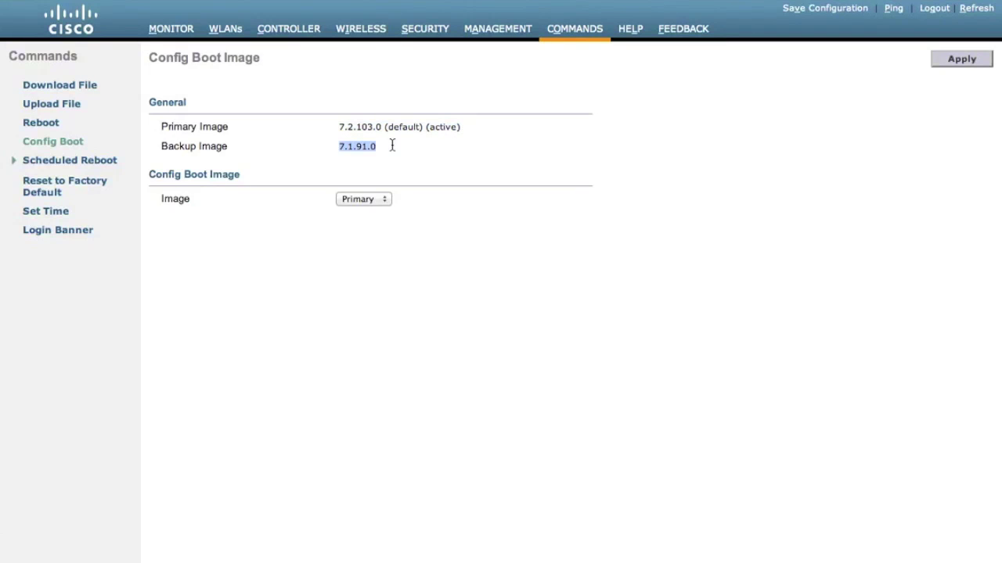
Step: Check AP3502-1's details: primary software 7.2.103.0 and backup 7.1.91.0
left_click(359, 31)
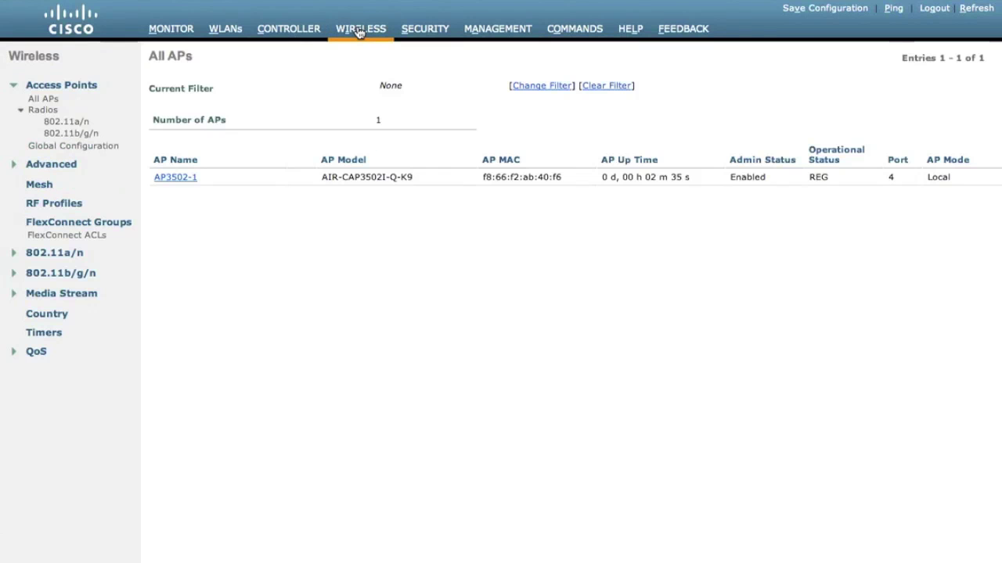
left_click(174, 179)
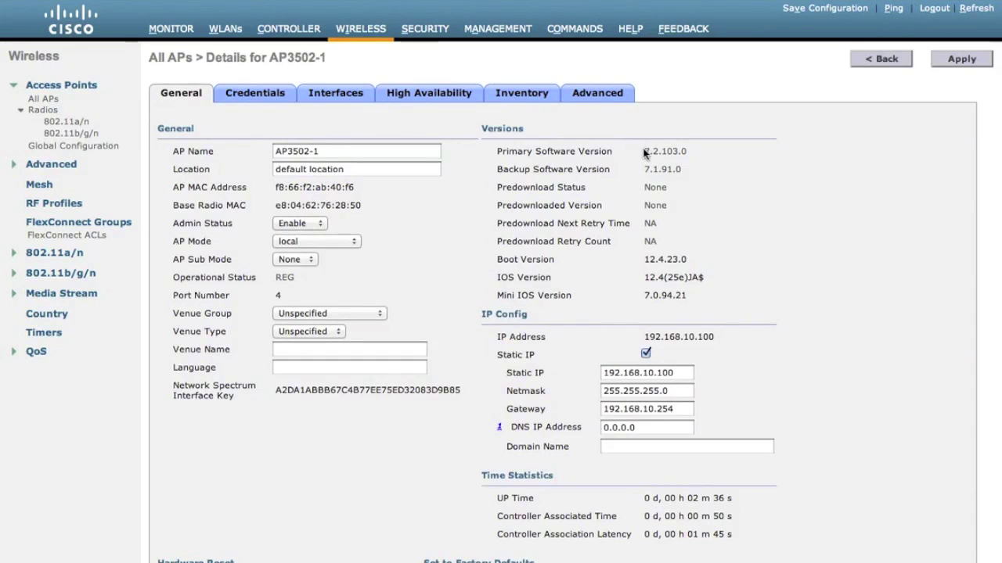
left_click_drag(644, 149, 709, 150)
left_click_drag(644, 169, 693, 169)
left_click(694, 169)
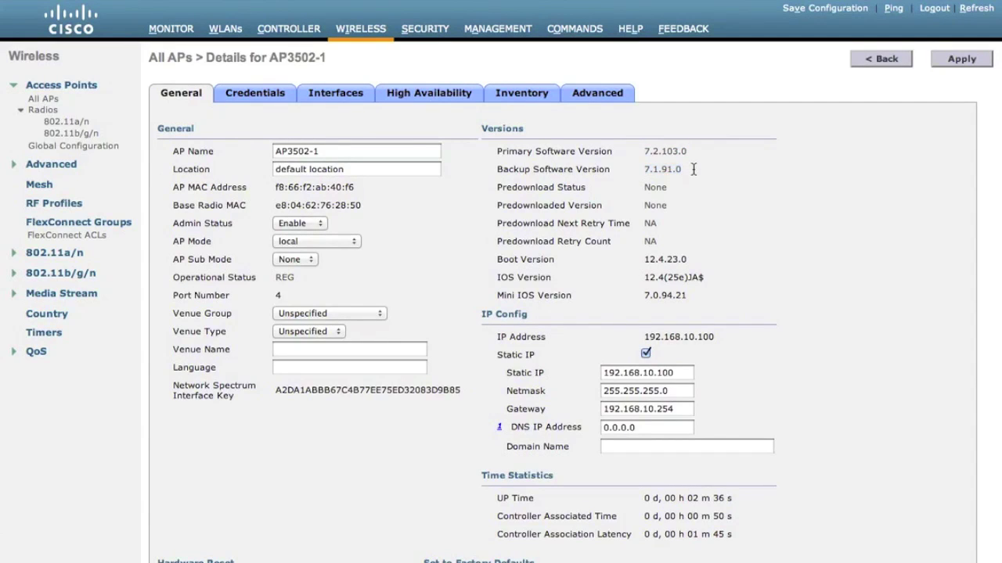